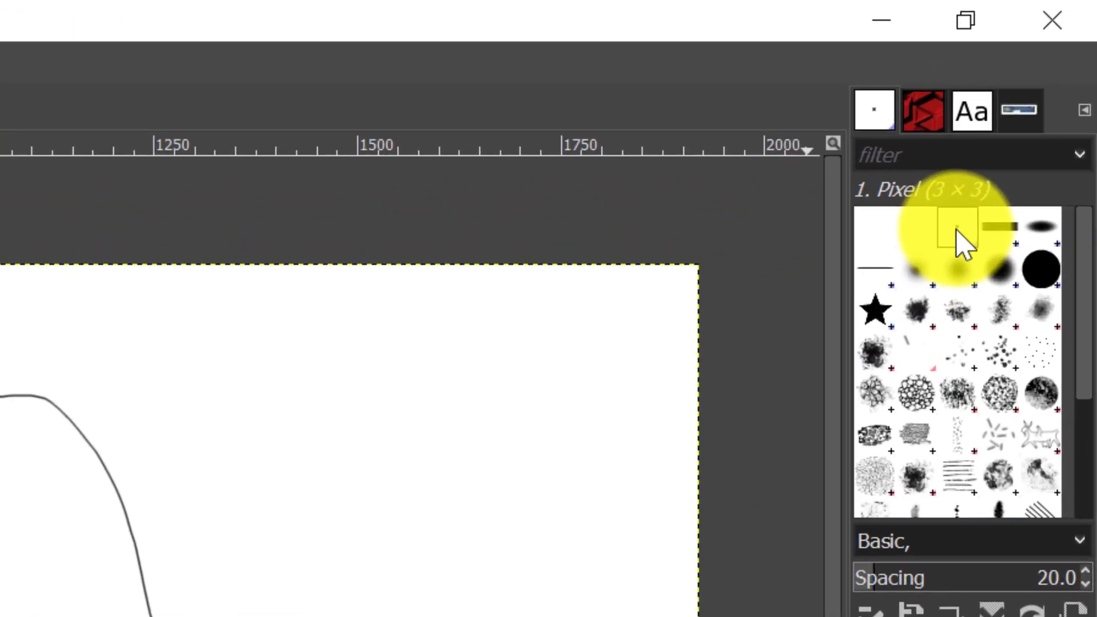
Stamp five separate stars on the blank area of the canvas with the 2. Star brush and paint a freehand stroke
click(877, 313)
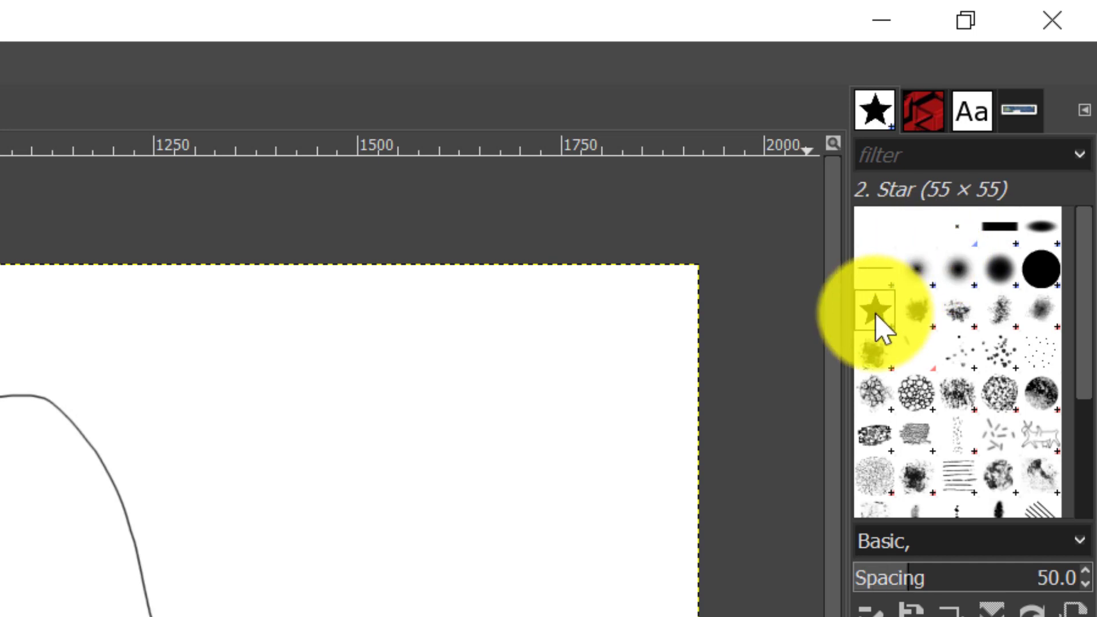
click(533, 390)
click(428, 447)
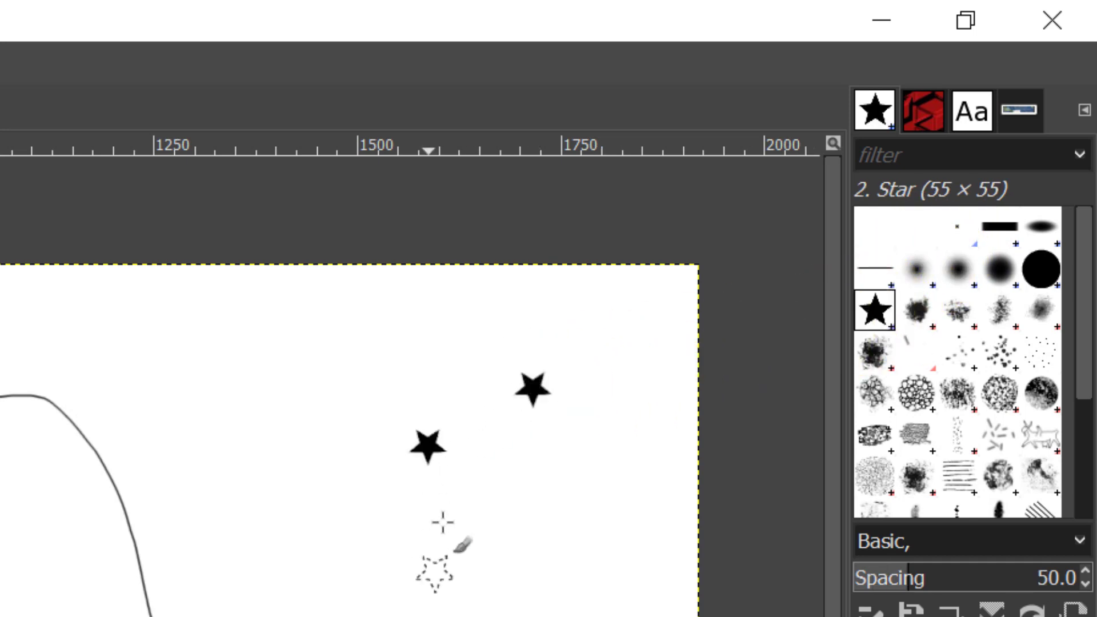
click(493, 613)
click(714, 485)
click(667, 410)
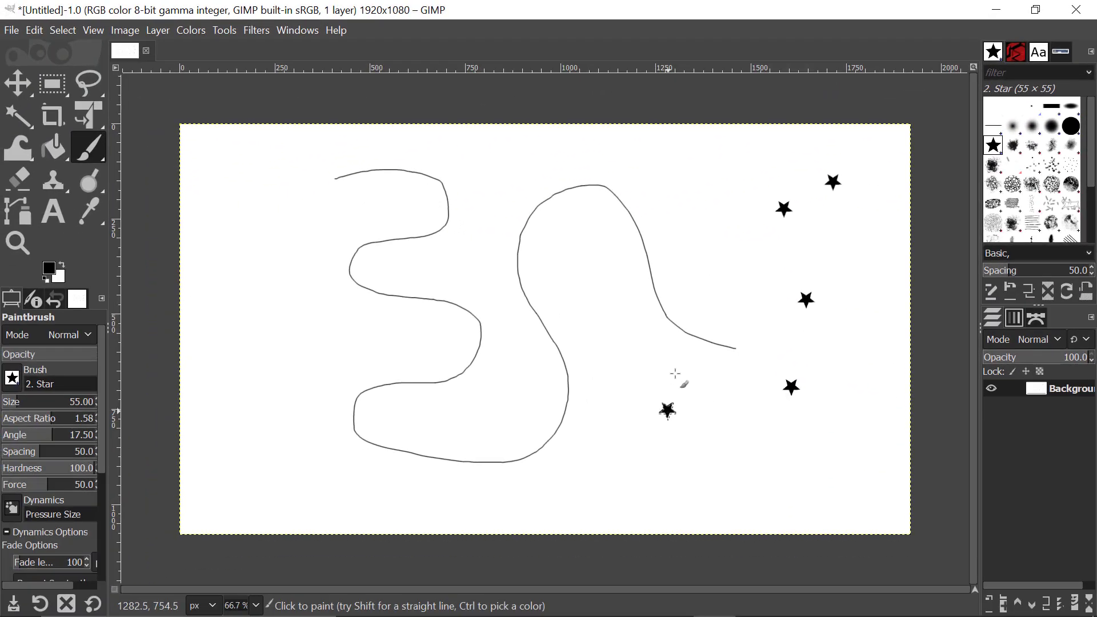
mouse_move(721, 154)
mouse_down()
mouse_move(521, 169)
mouse_move(474, 235)
mouse_move(467, 331)
mouse_move(367, 382)
mouse_move(272, 307)
mouse_move(266, 231)
mouse_up()
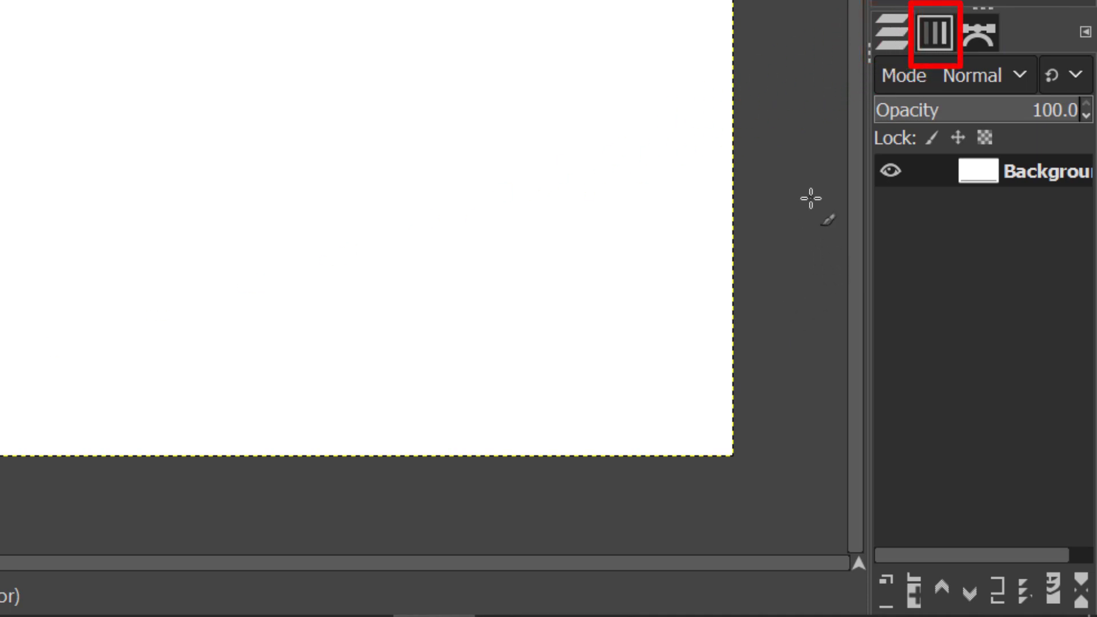
Display the image's channels and hide the Red, Green and Blue channels one after another
click(935, 31)
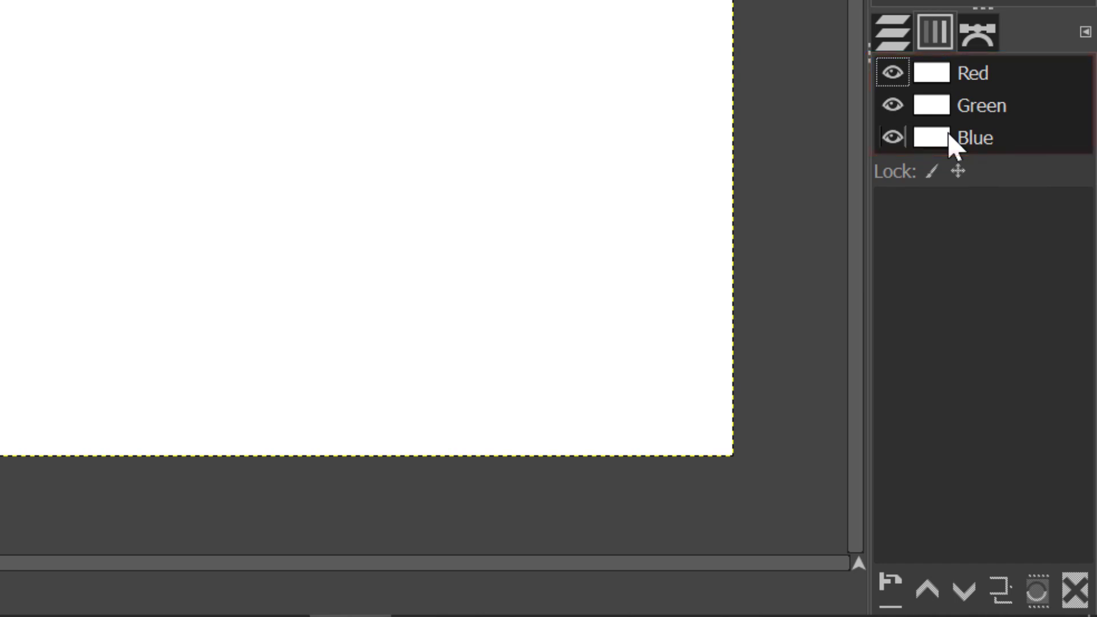
click(891, 73)
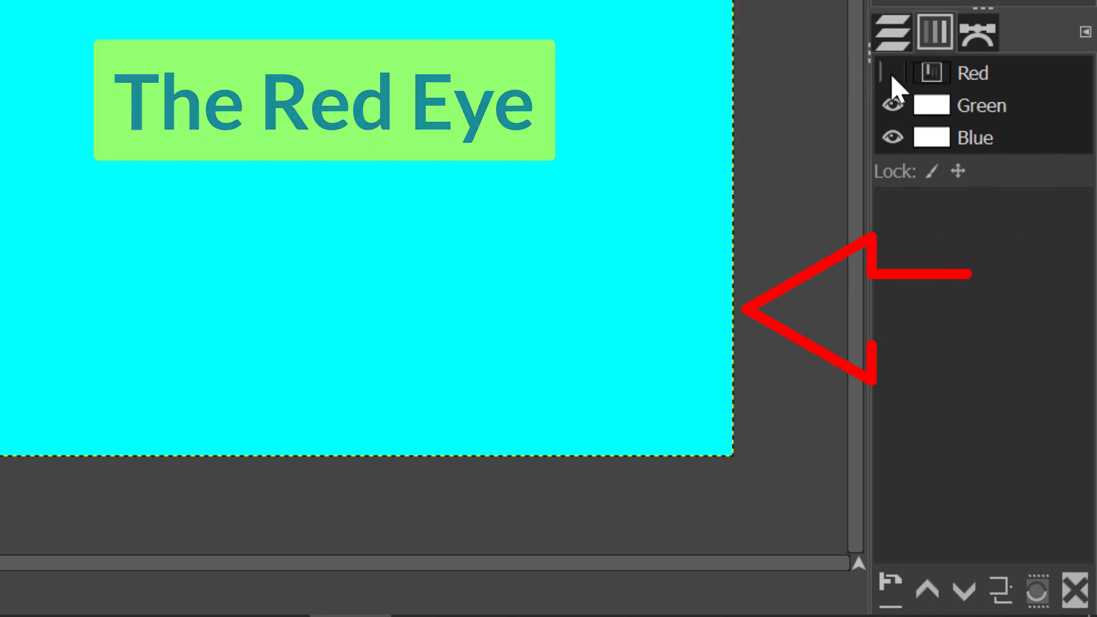
click(893, 107)
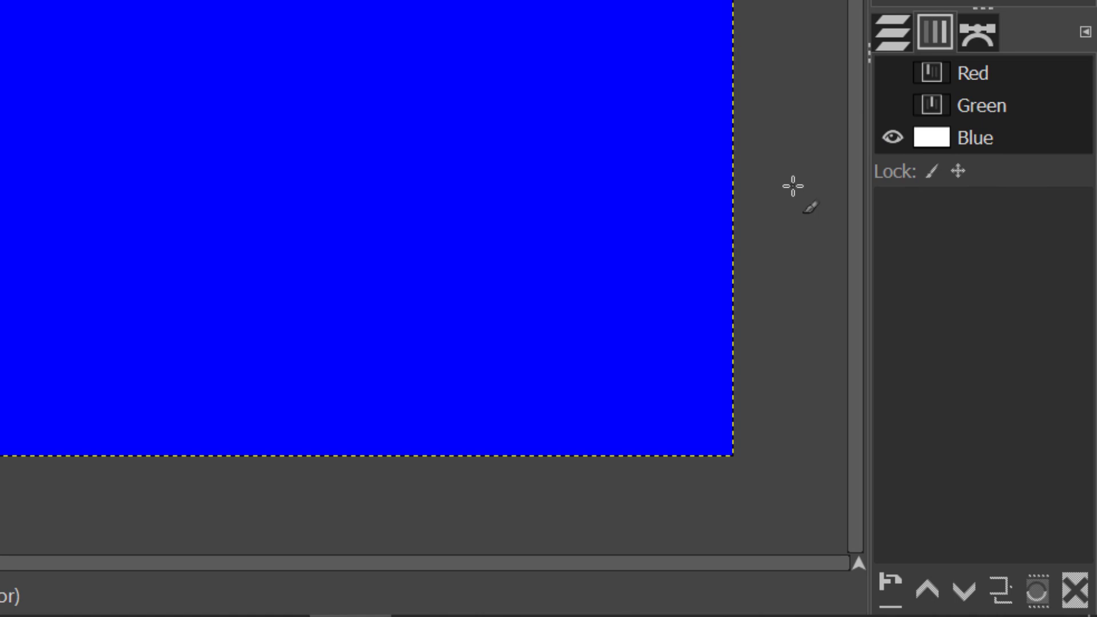
click(892, 136)
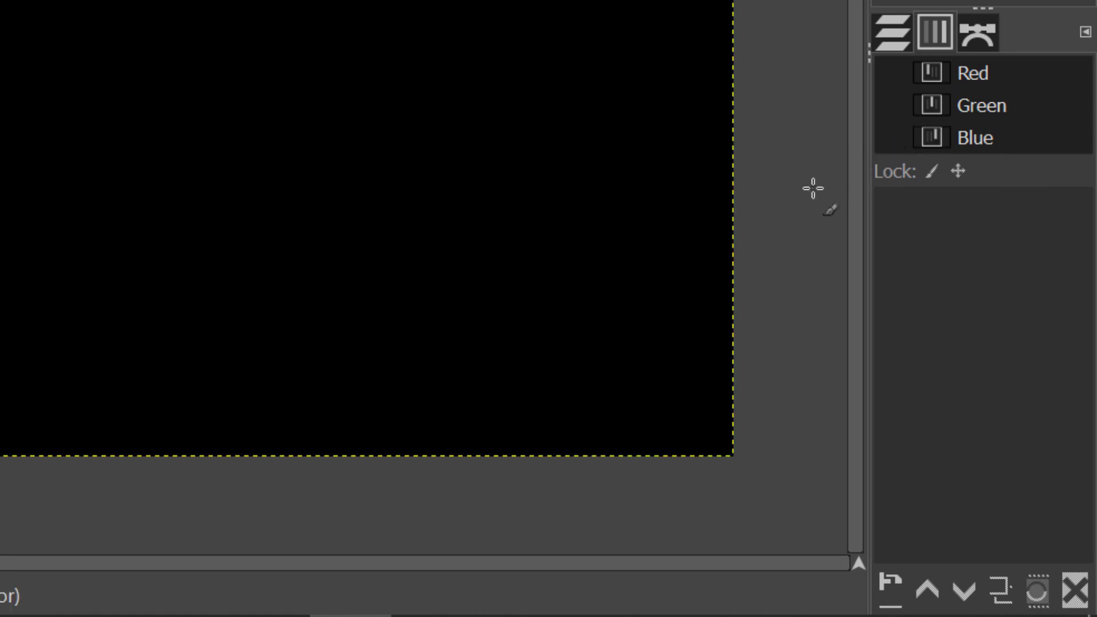
Make the Red, Green and Blue channels visible again
click(892, 72)
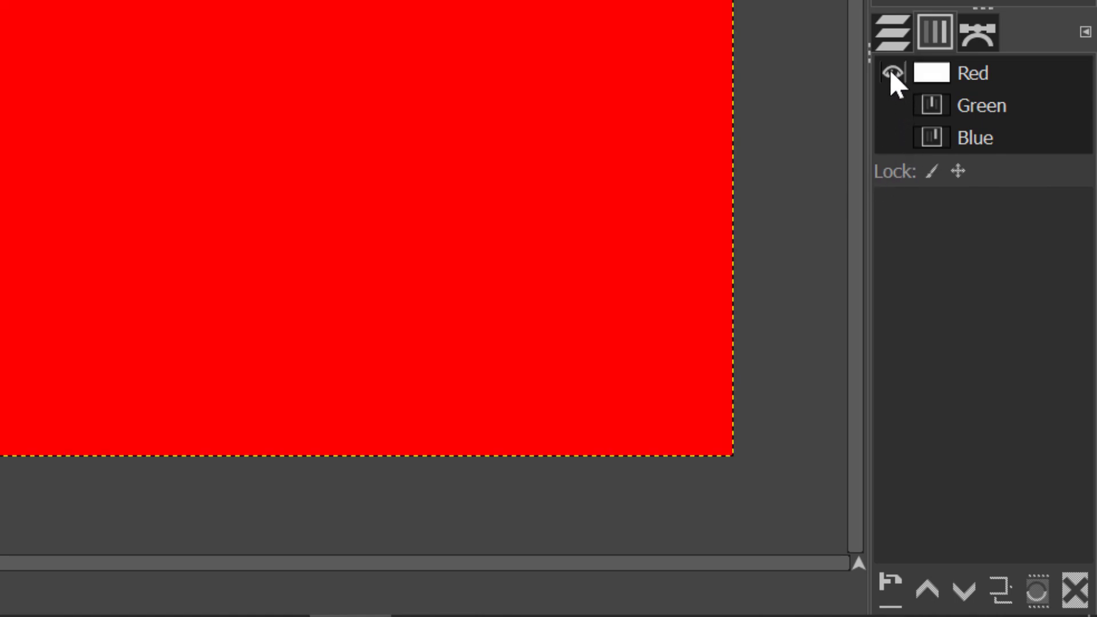
click(892, 100)
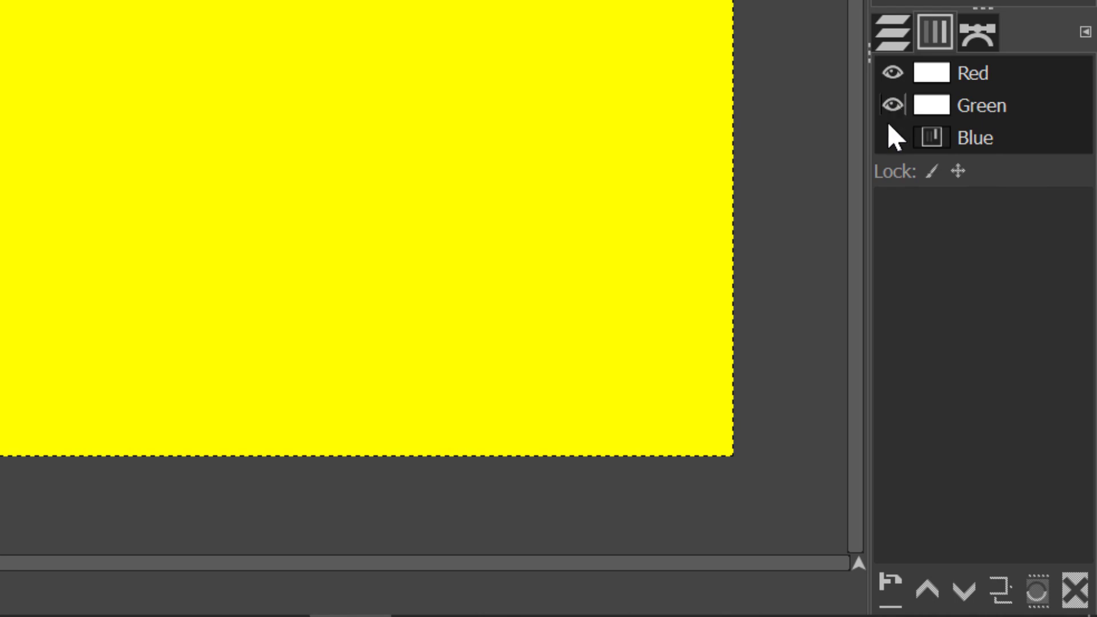
click(892, 137)
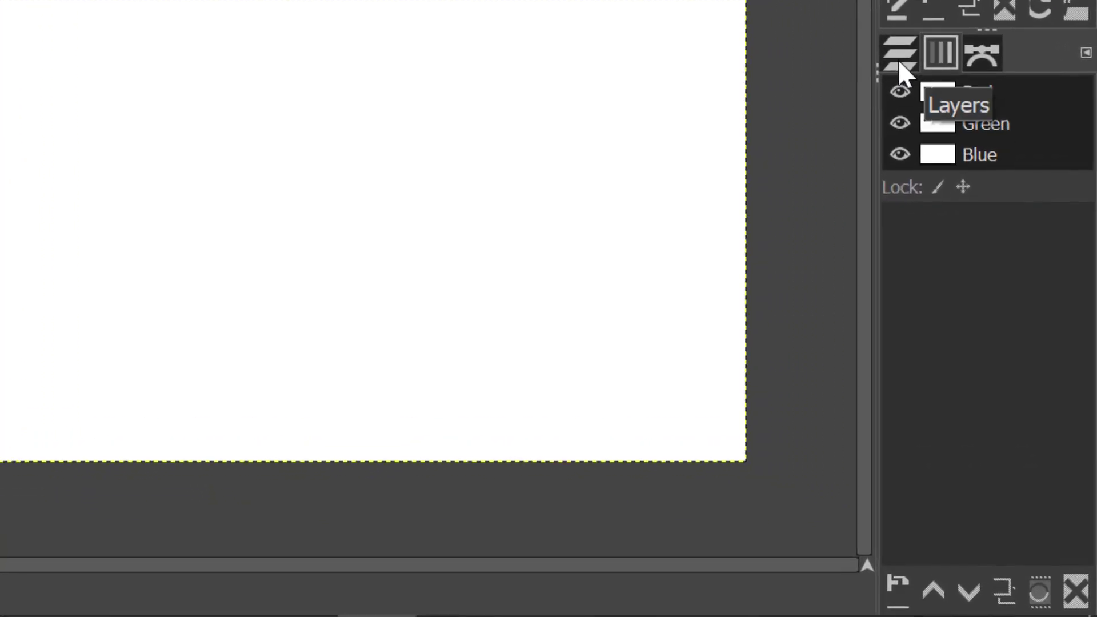
Return to the layer list, hide the Background layer and show it again
click(900, 54)
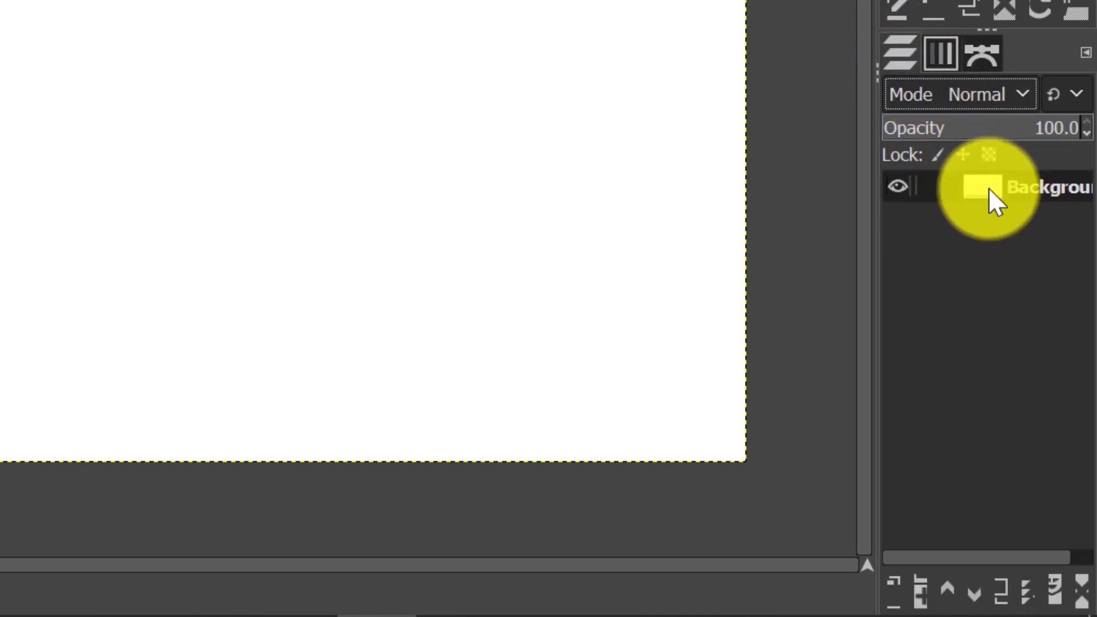
click(900, 189)
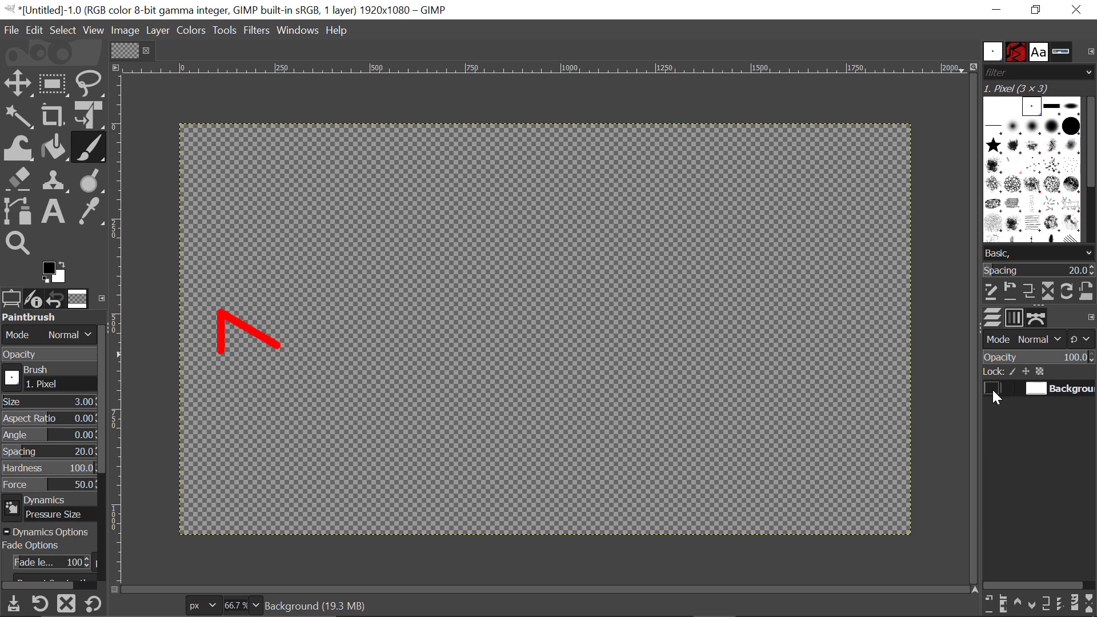
click(992, 389)
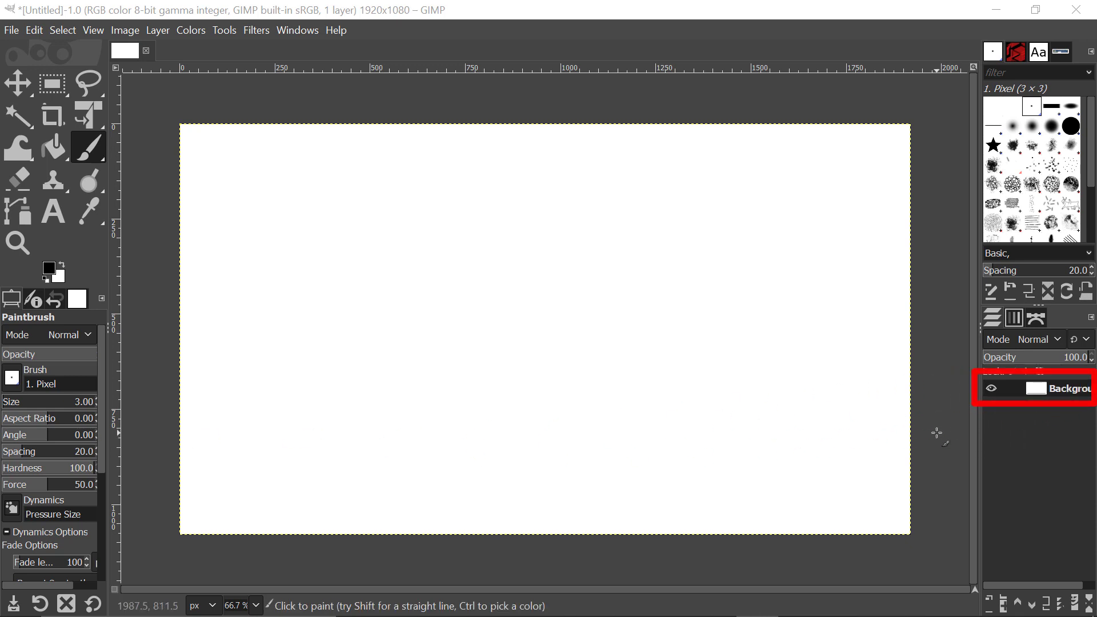
Detach the Channels dialog from its dock and place it as a floating window over the canvas
click(1016, 319)
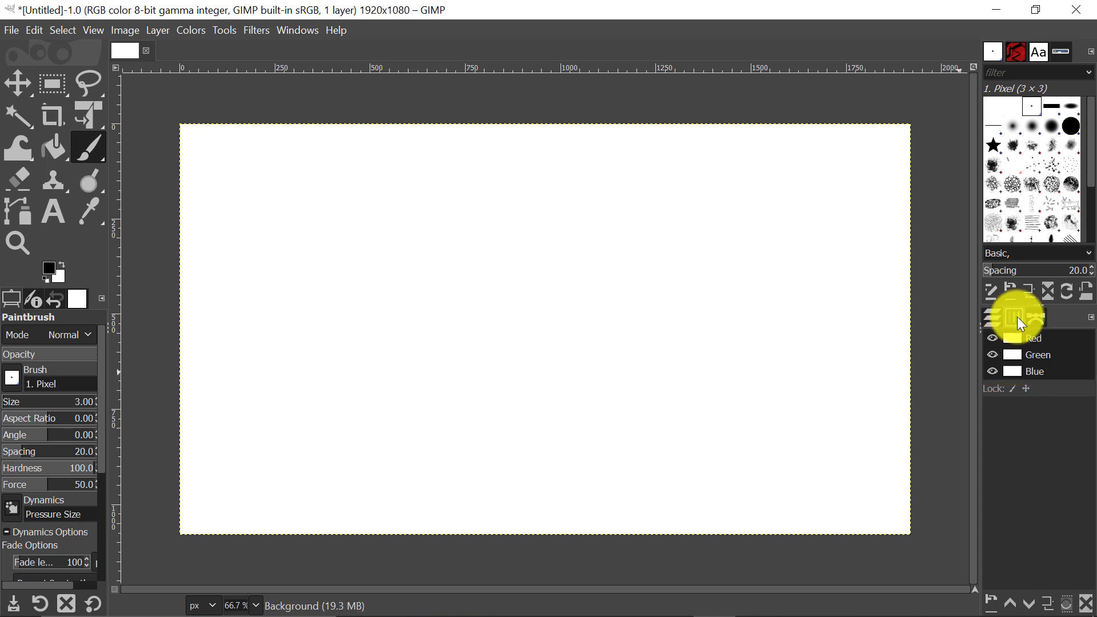
drag(1017, 317, 458, 240)
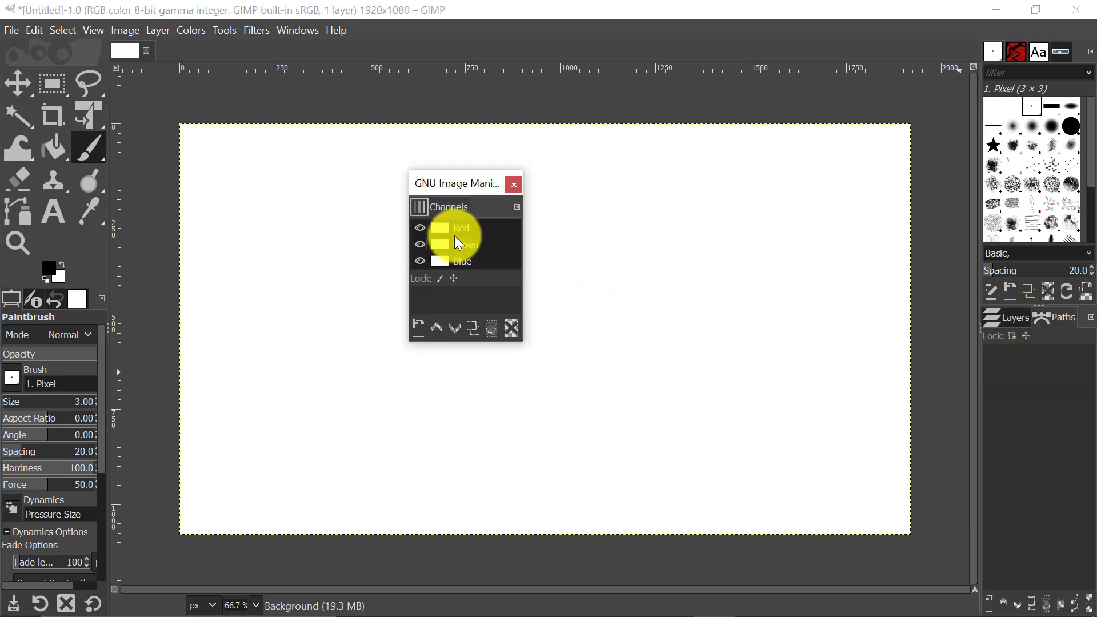
mouse_move(475, 190)
mouse_down()
mouse_move(478, 222)
mouse_move(509, 184)
mouse_move(485, 202)
mouse_up()
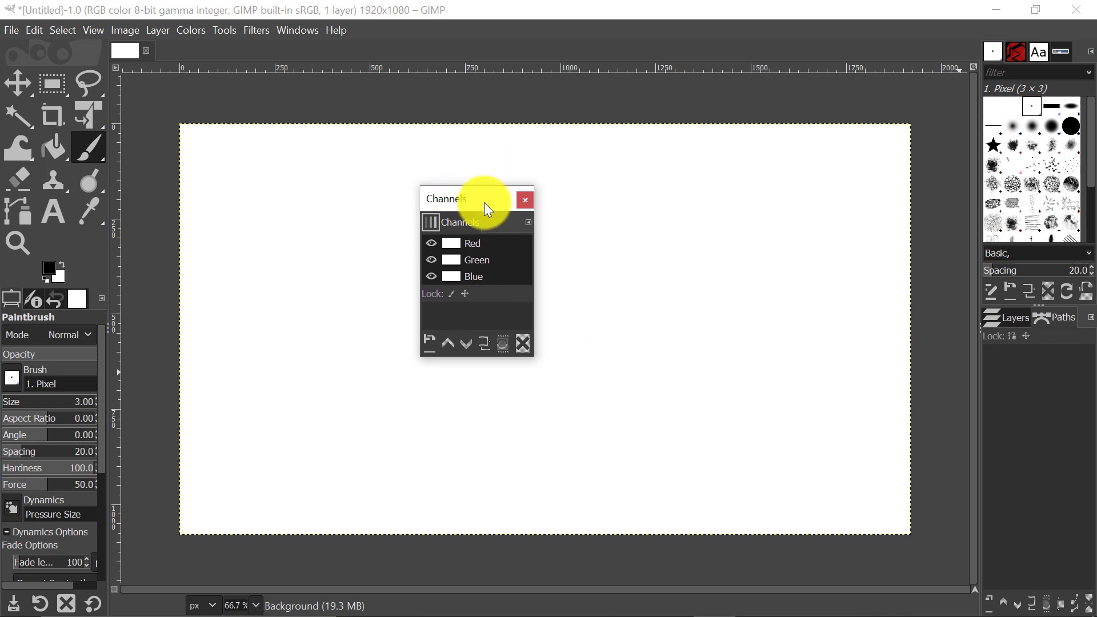
Hide the Red, Green and Blue channels in the floating Channels window
click(432, 243)
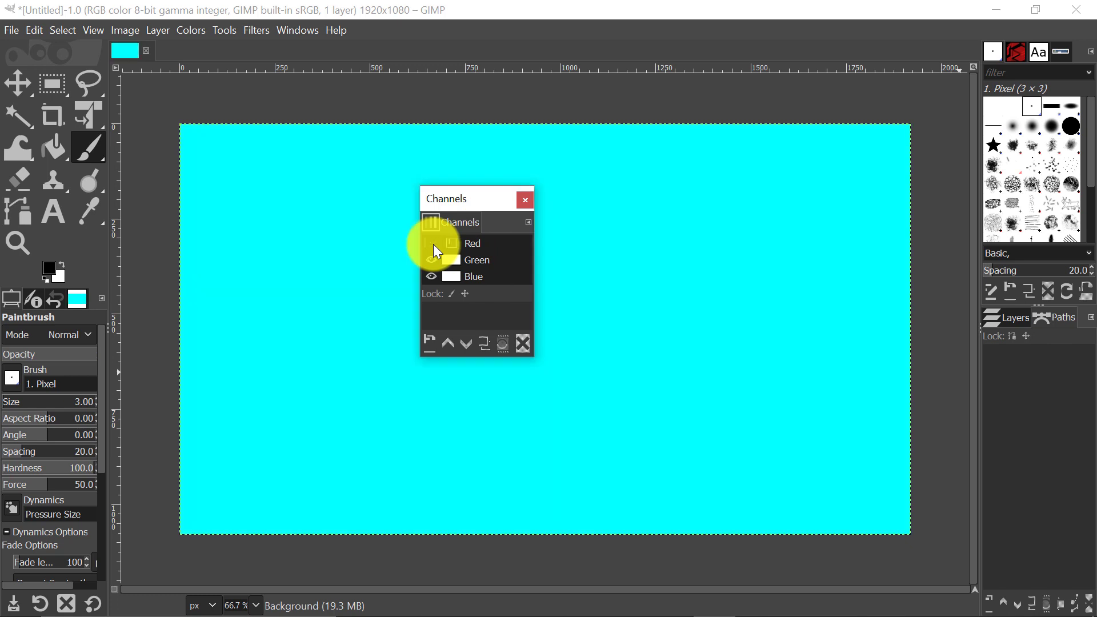
click(432, 257)
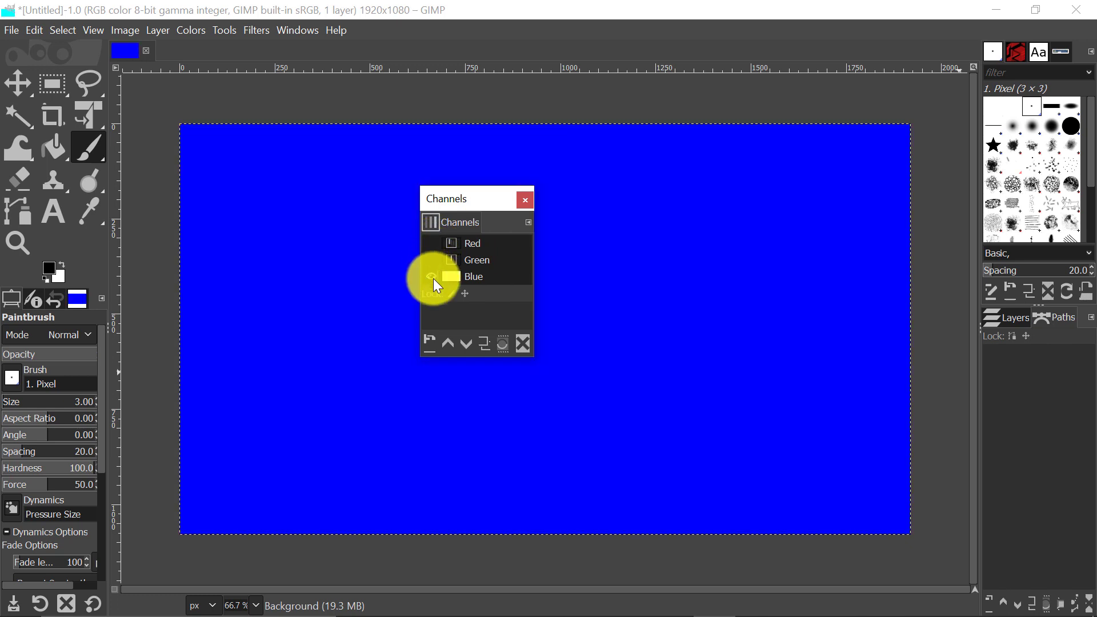
click(434, 276)
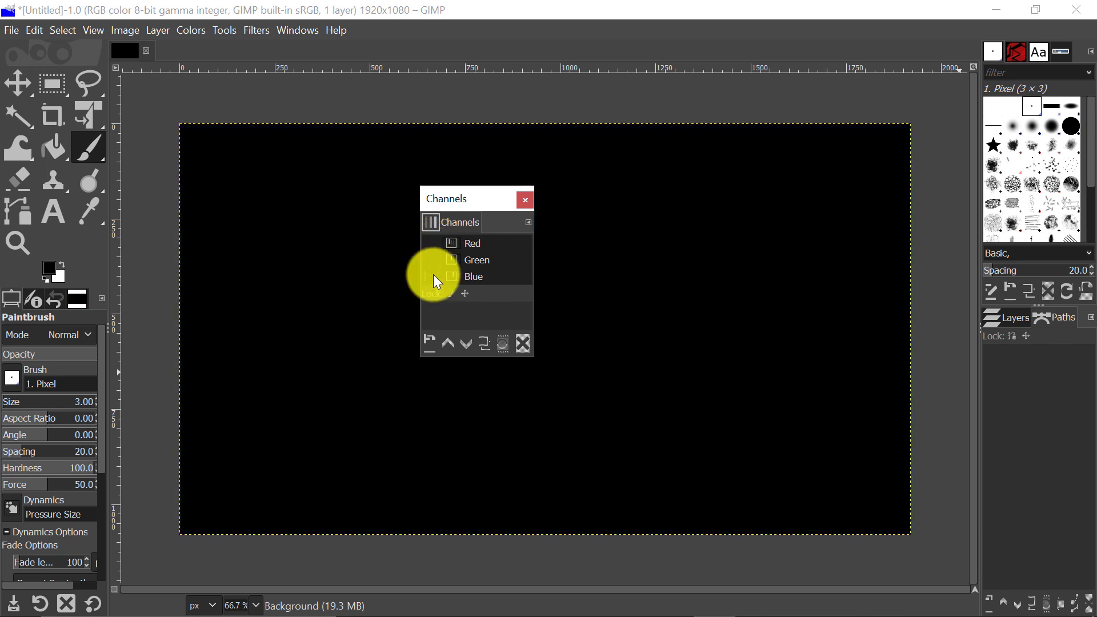
Turn the visibility of all three color channels back on in the floating Channels window
click(432, 244)
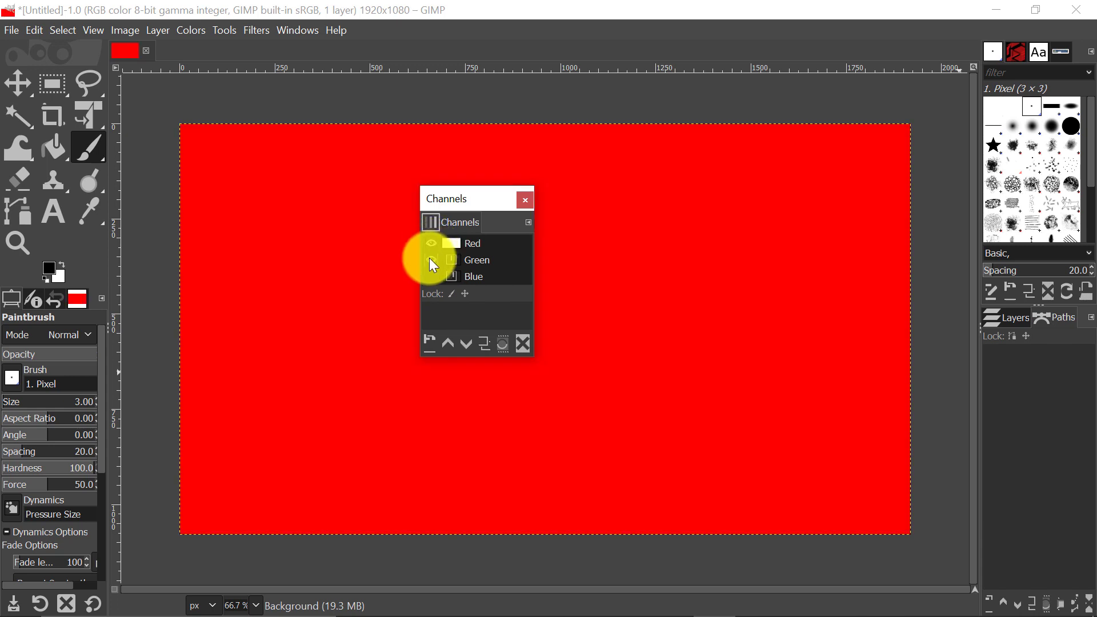
click(432, 260)
click(432, 277)
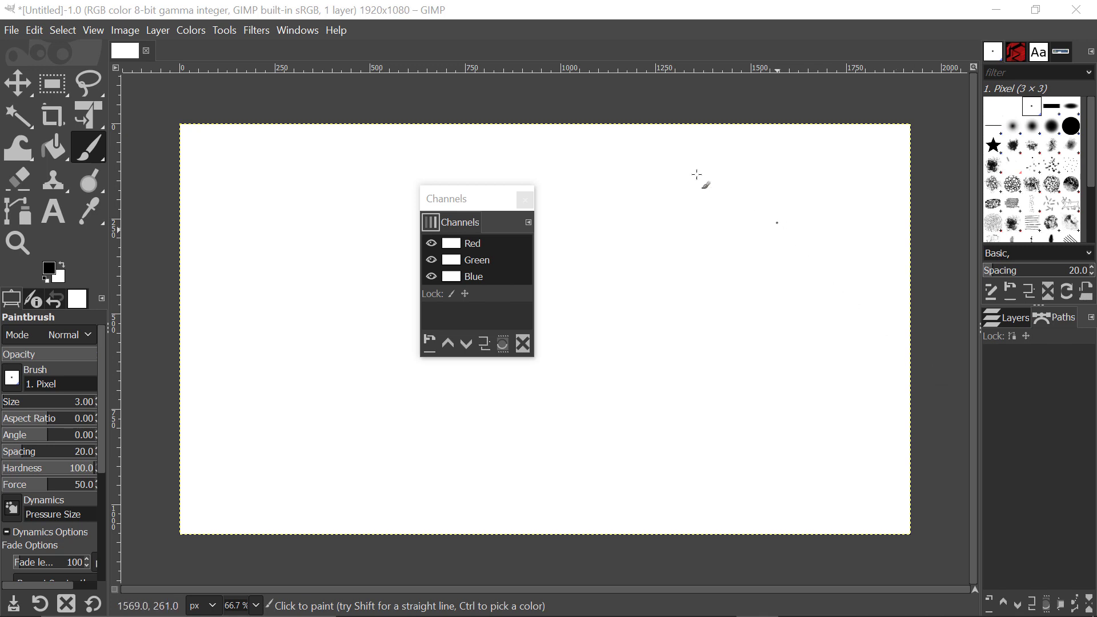
Close the floating Channels window and add Channels back as a tab in the dock with Layers and Paths
click(525, 200)
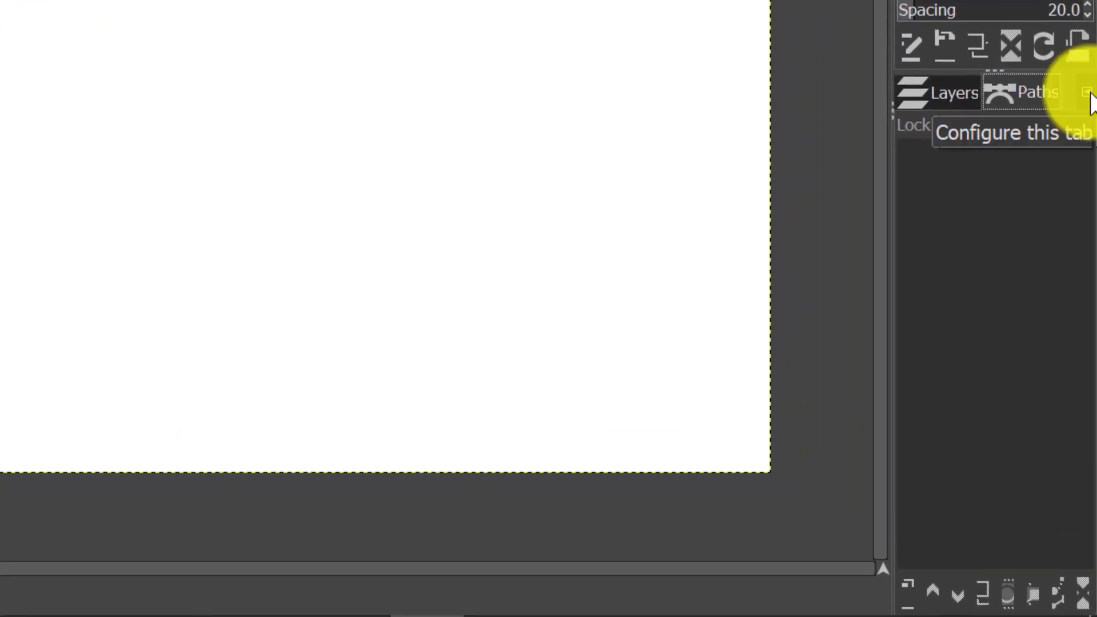
click(1088, 94)
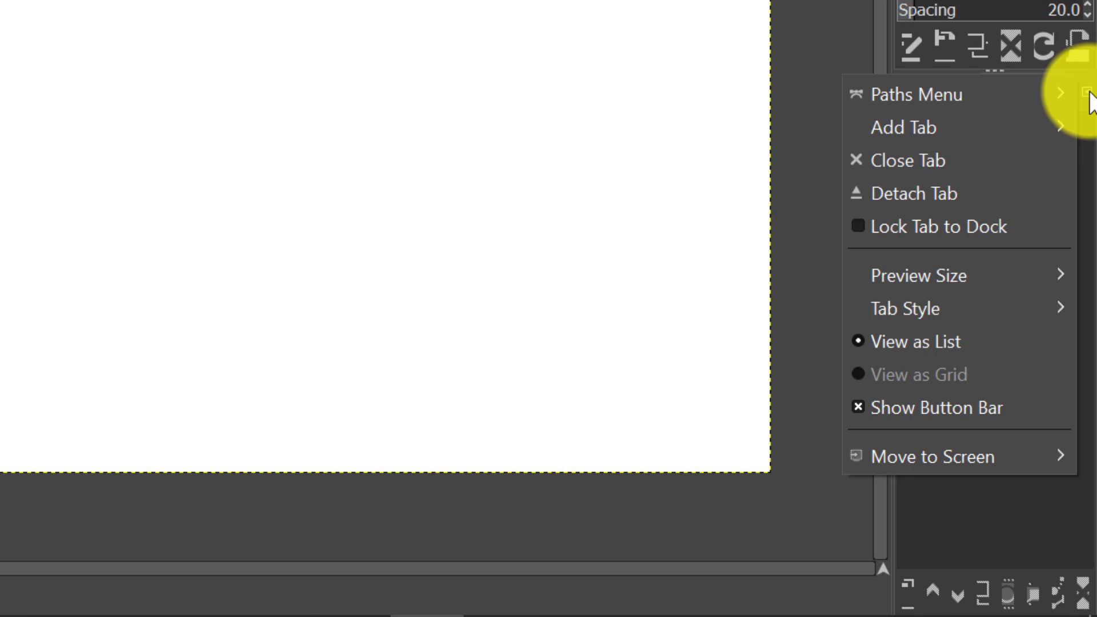
click(941, 138)
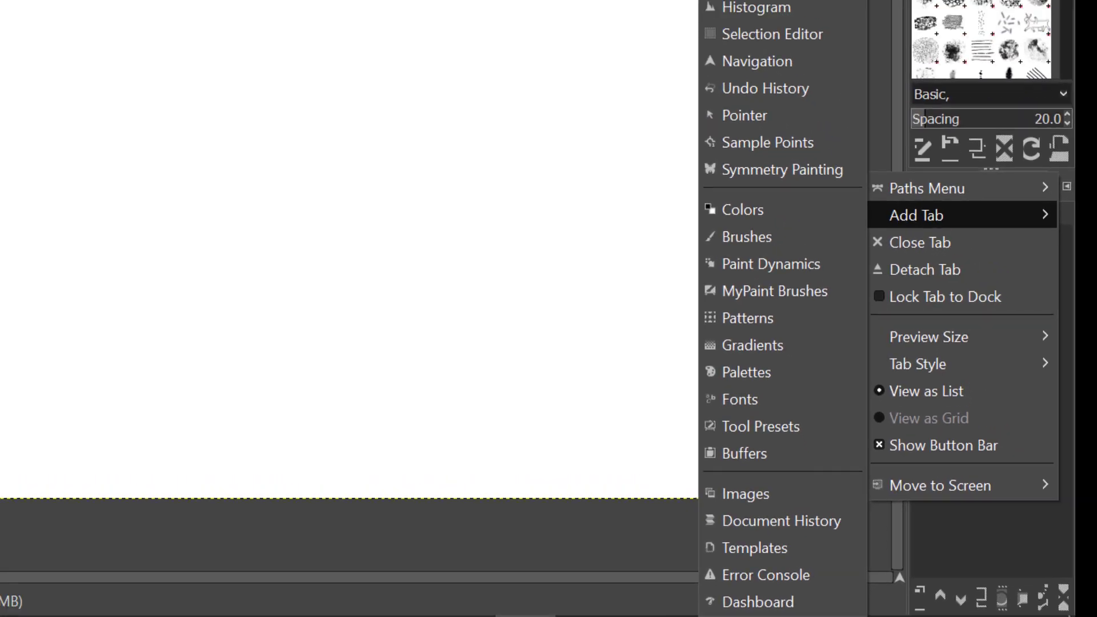
click(730, 0)
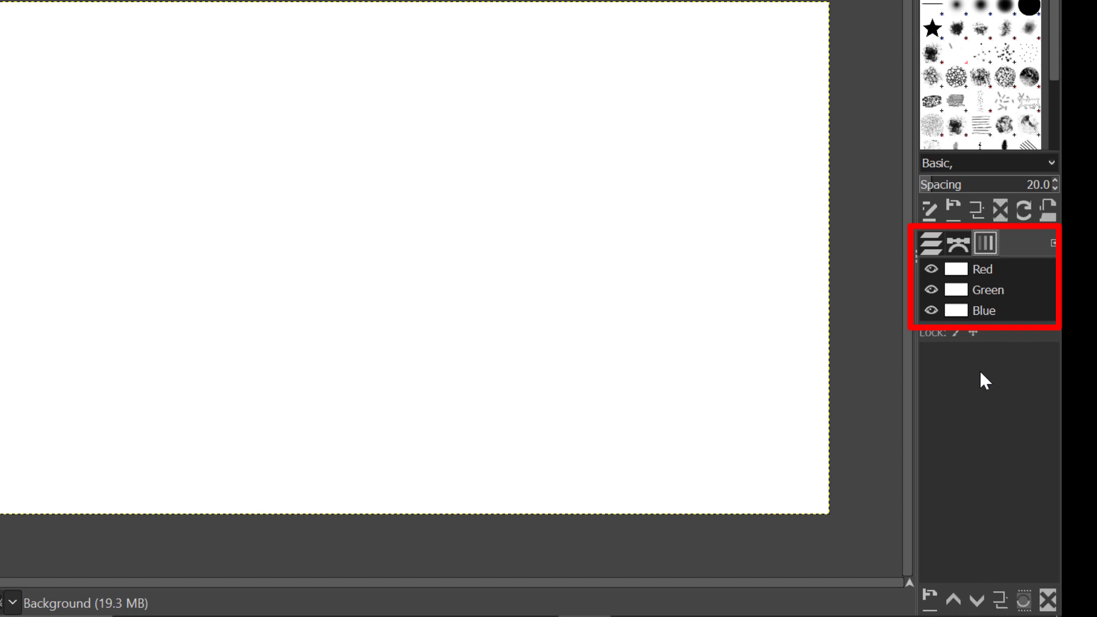
Add a Colormap tab beside Channels, and remove it by detaching it into its own window and closing that
click(1056, 244)
click(972, 269)
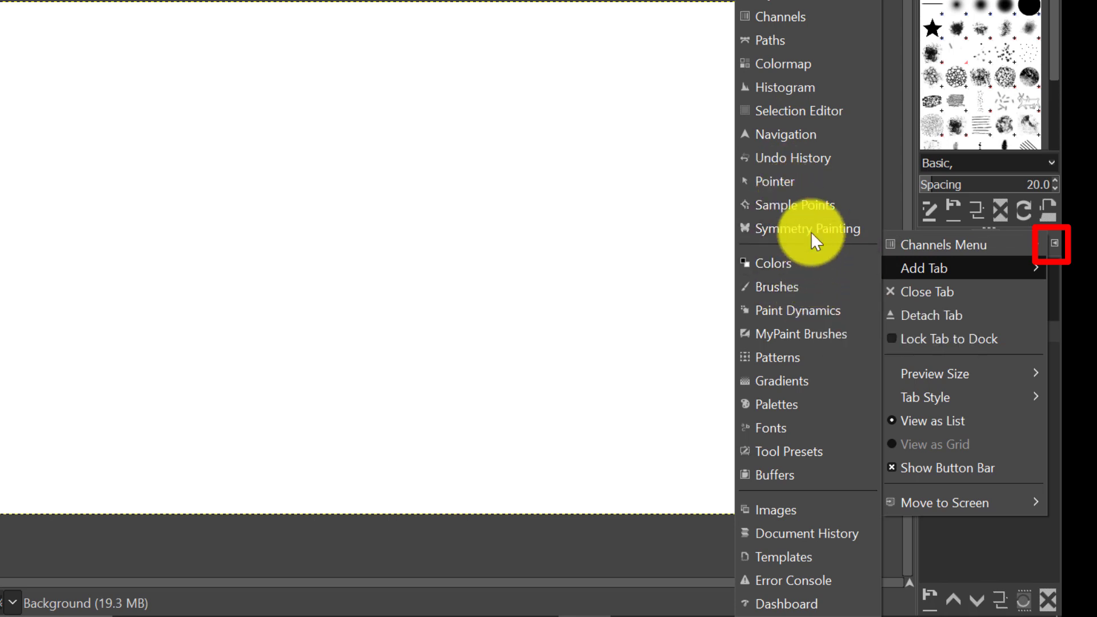
click(776, 64)
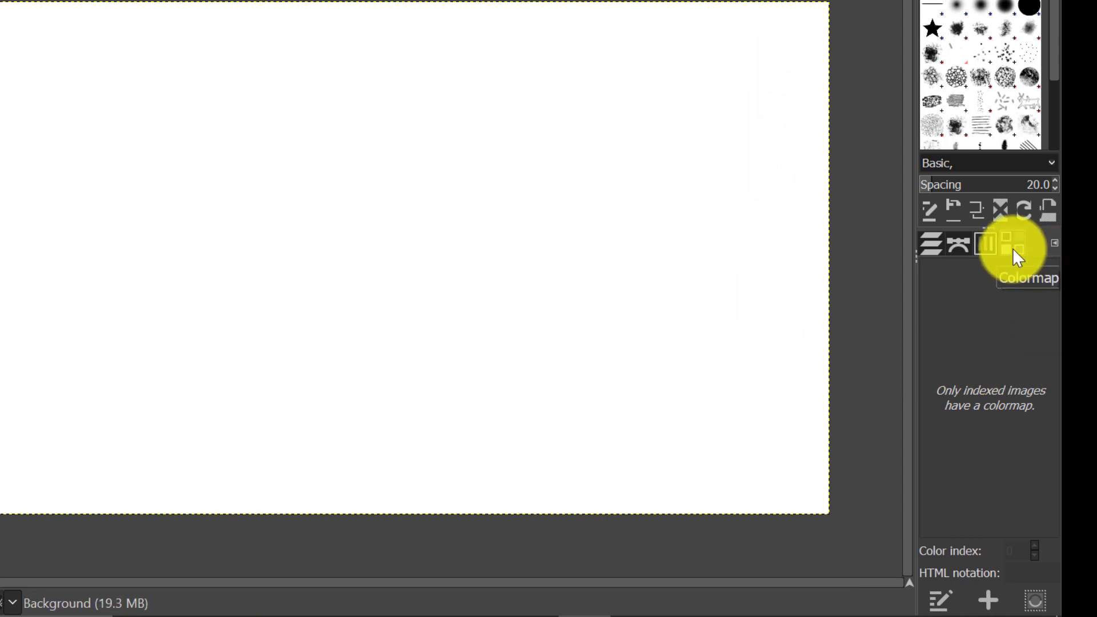
drag(1013, 248, 413, 195)
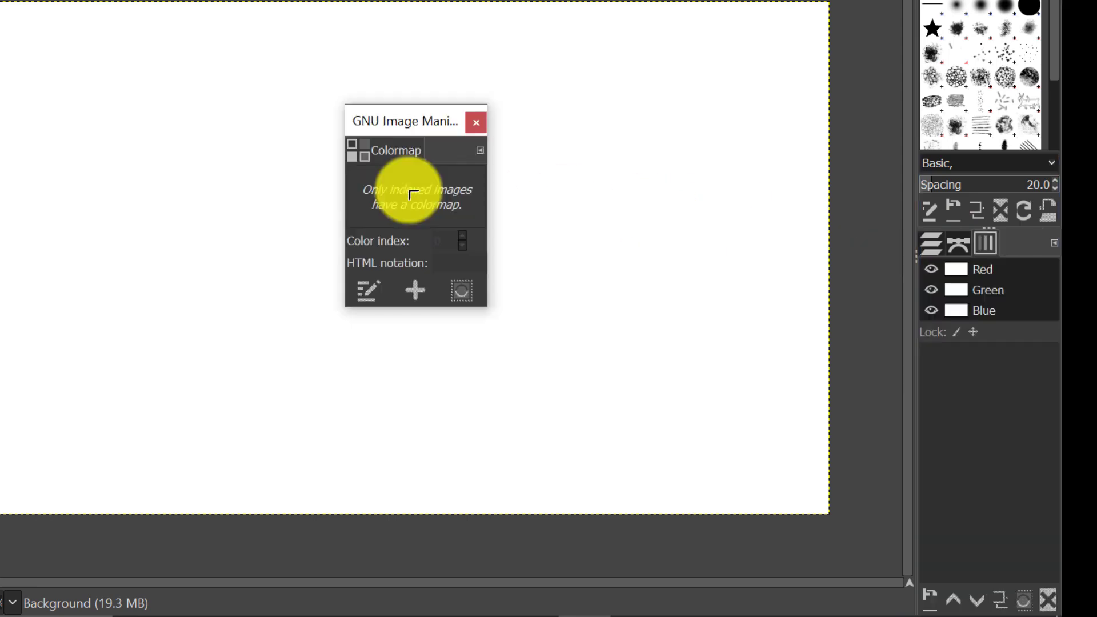
click(476, 122)
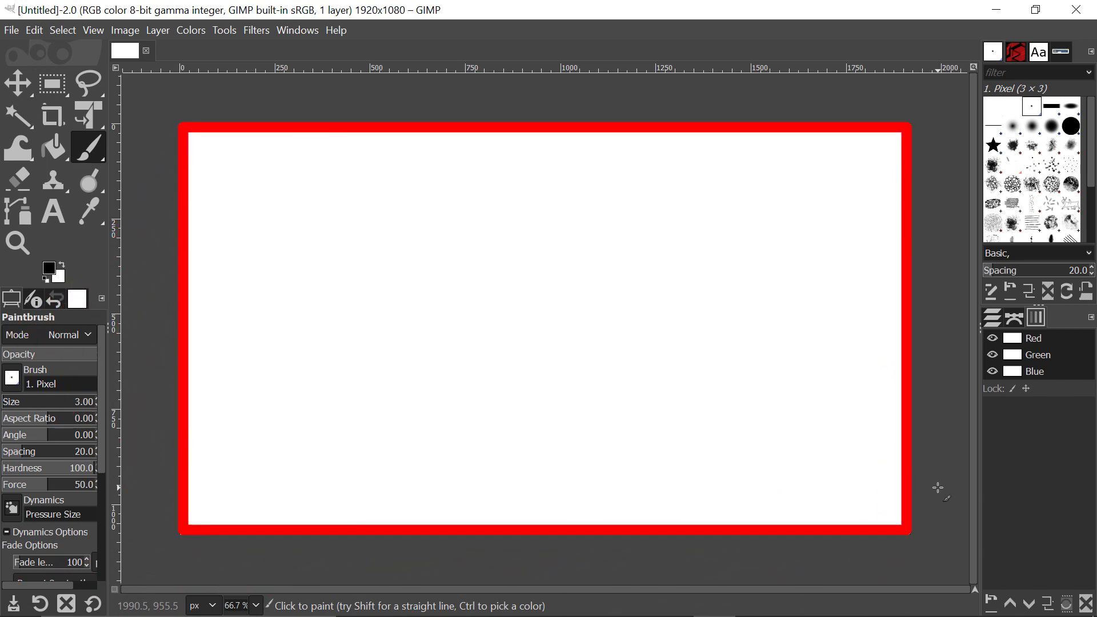
Hide the docks around the canvas and zoom so that the whole image fits in the window
key(ctrl+z)
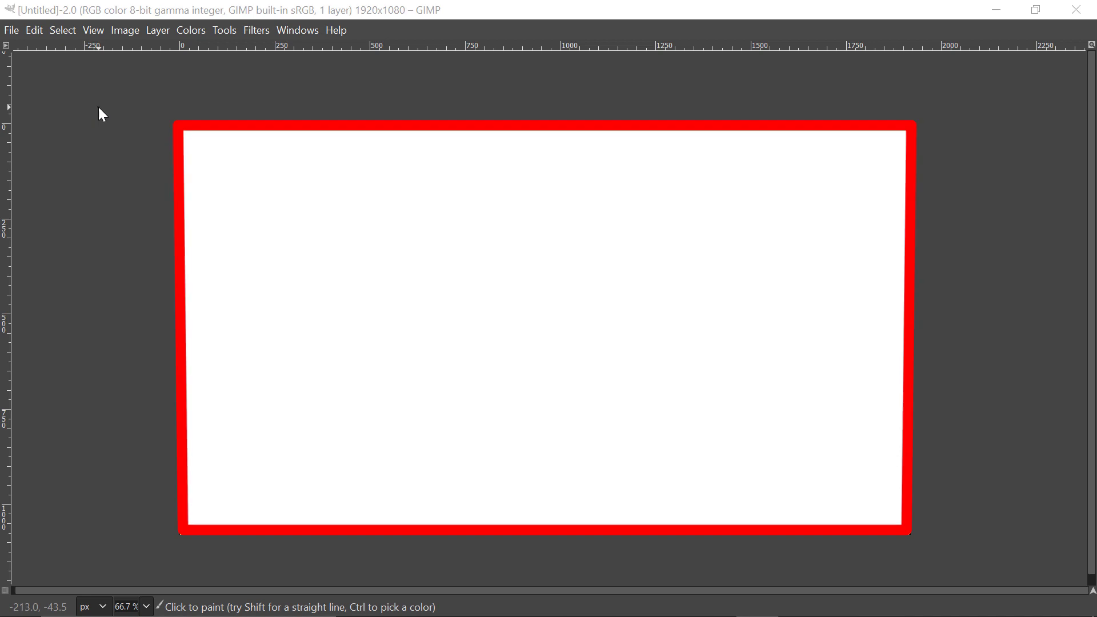
key(ctrl+z)
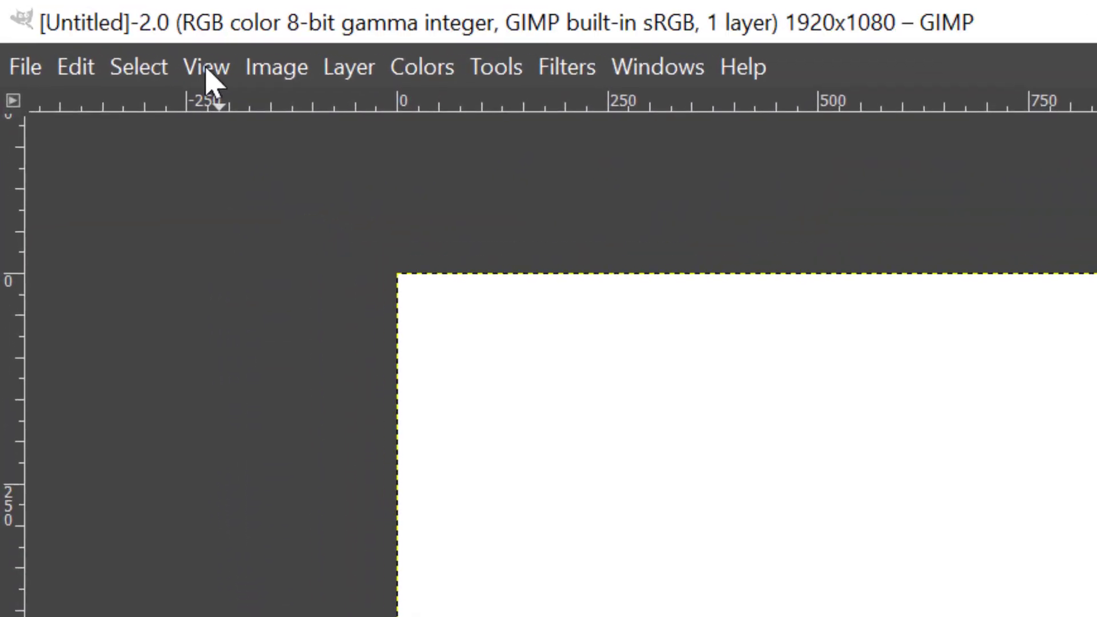
click(207, 68)
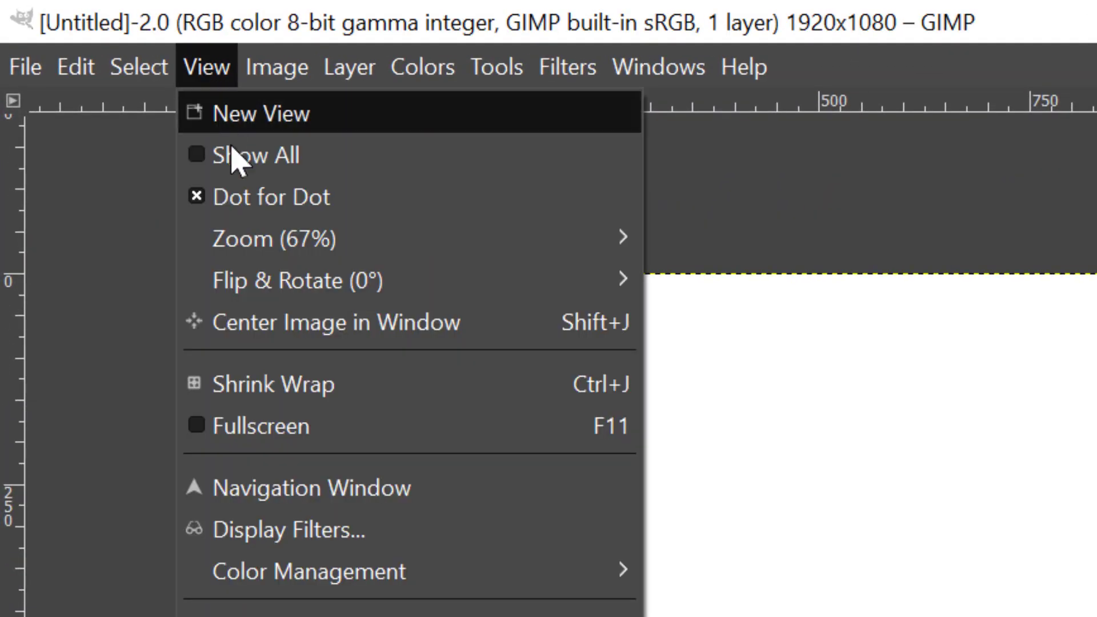
mouse_move(277, 240)
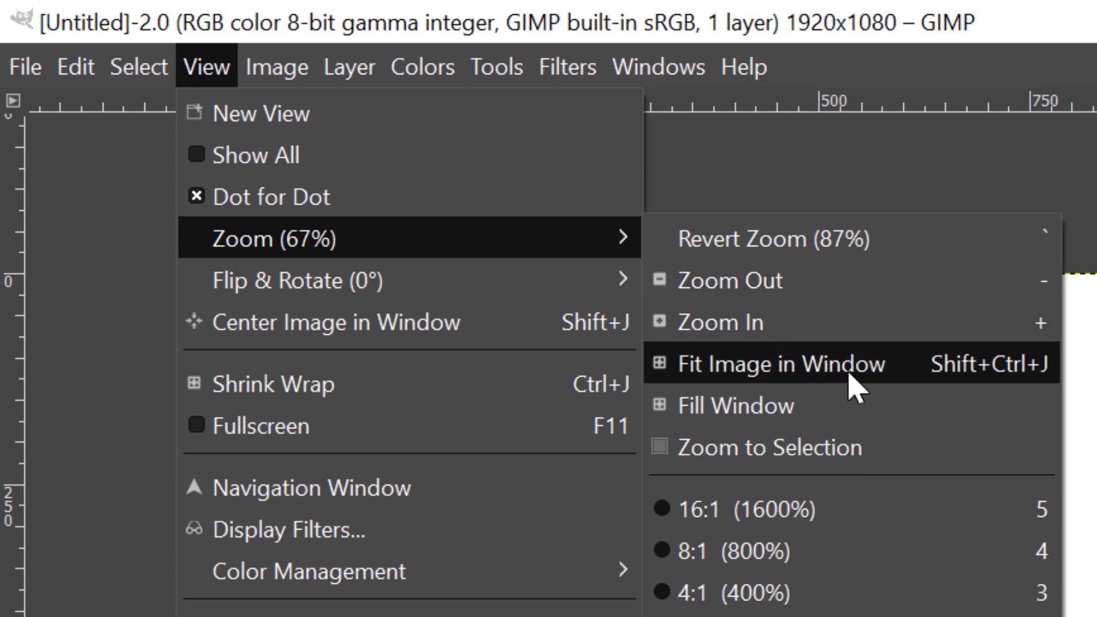
click(848, 377)
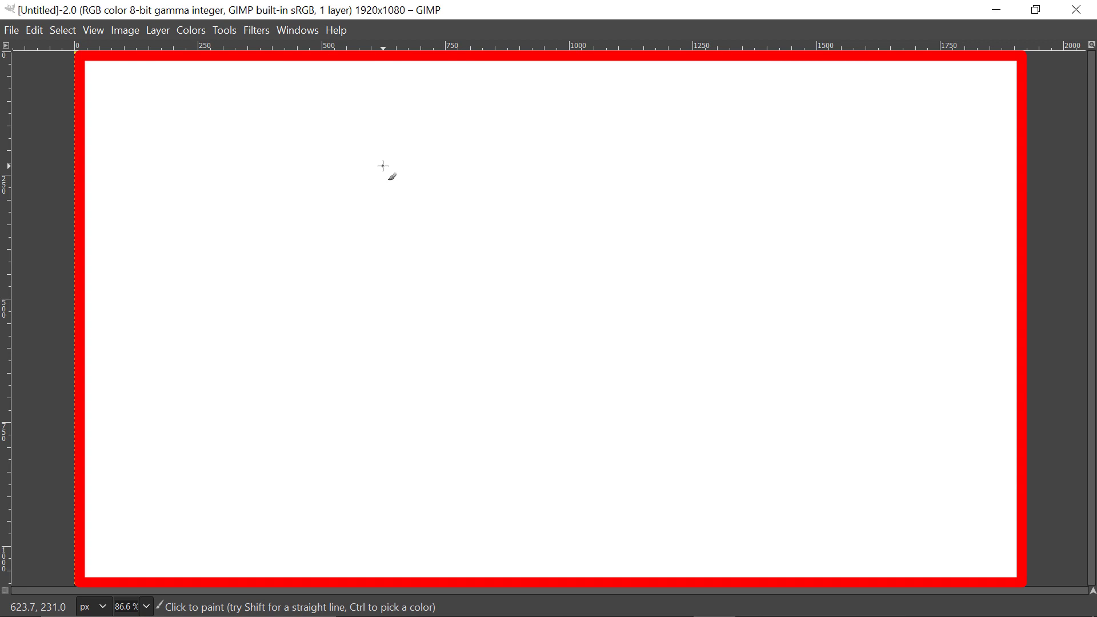
Show the hidden docks, hide them once more, and bring them back around the canvas
key(ctrl+z)
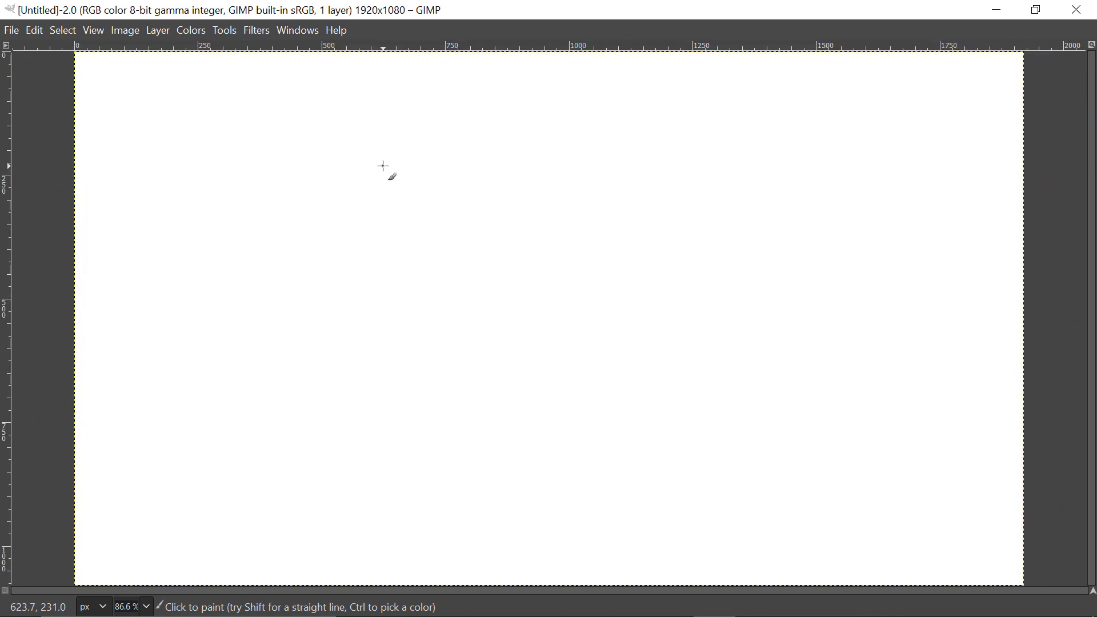
key(Tab)
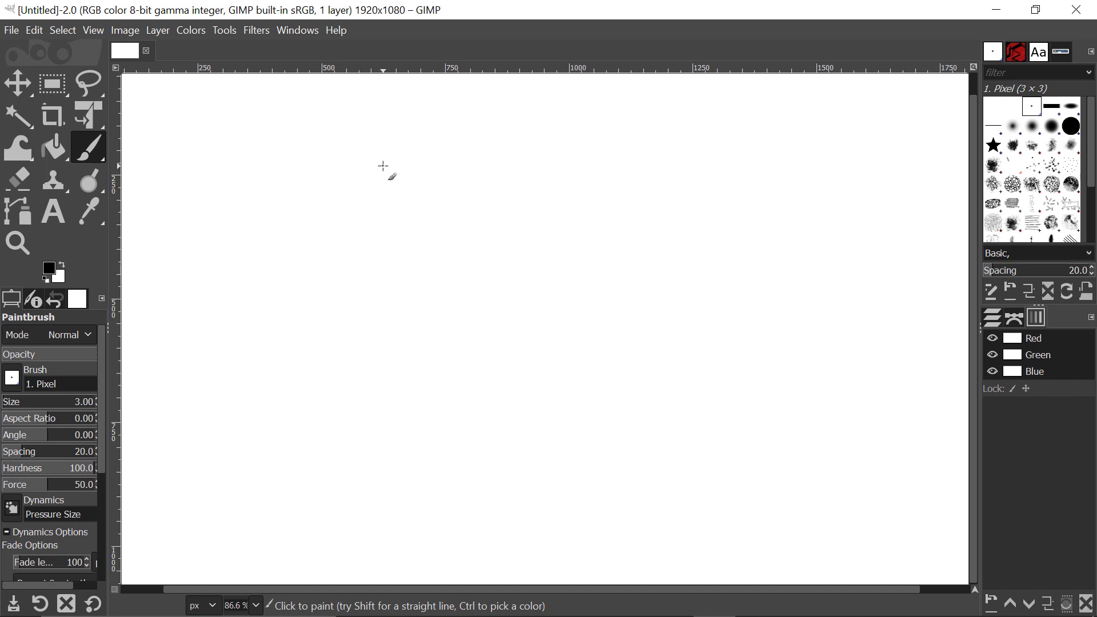
key(Tab)
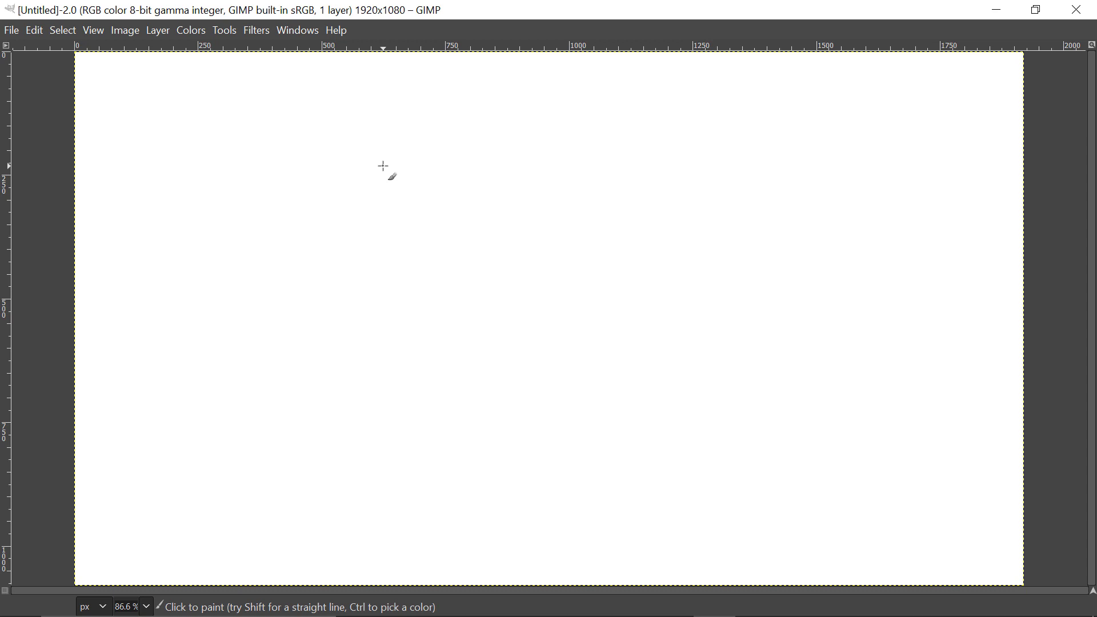
key(Tab)
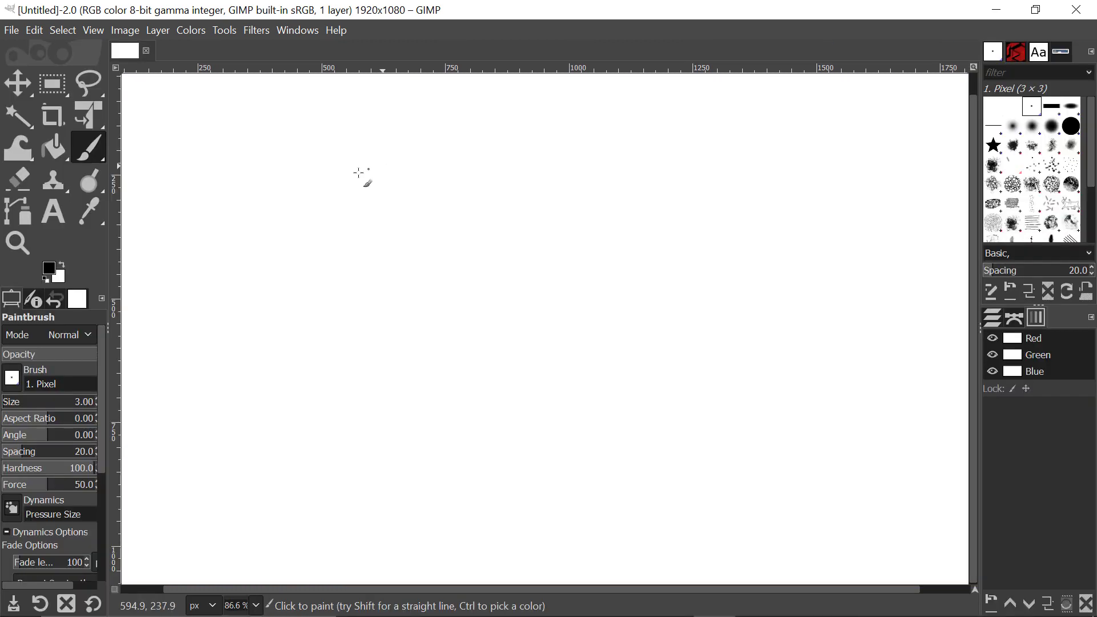
Fill the whole white canvas with the black foreground color using the Bucket Fill tool
click(56, 150)
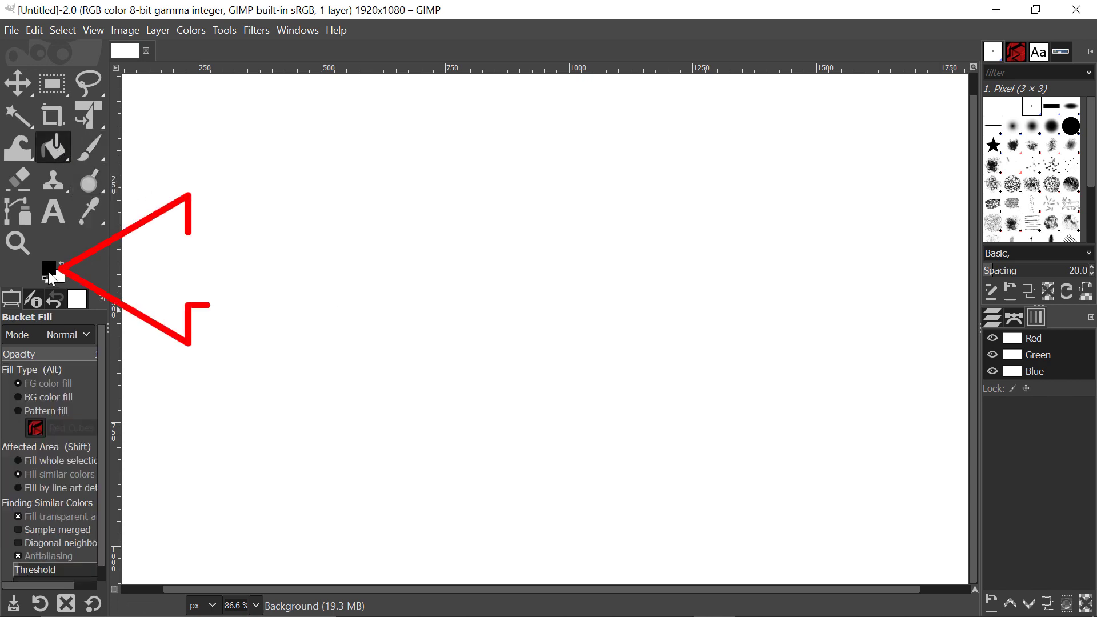
click(521, 306)
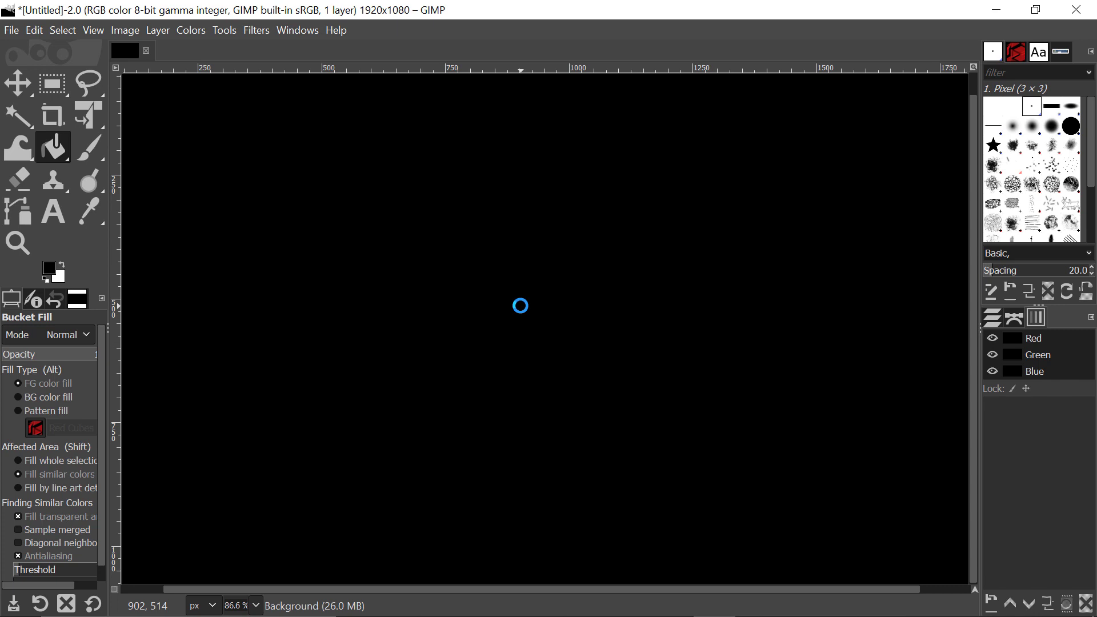
key(Tab)
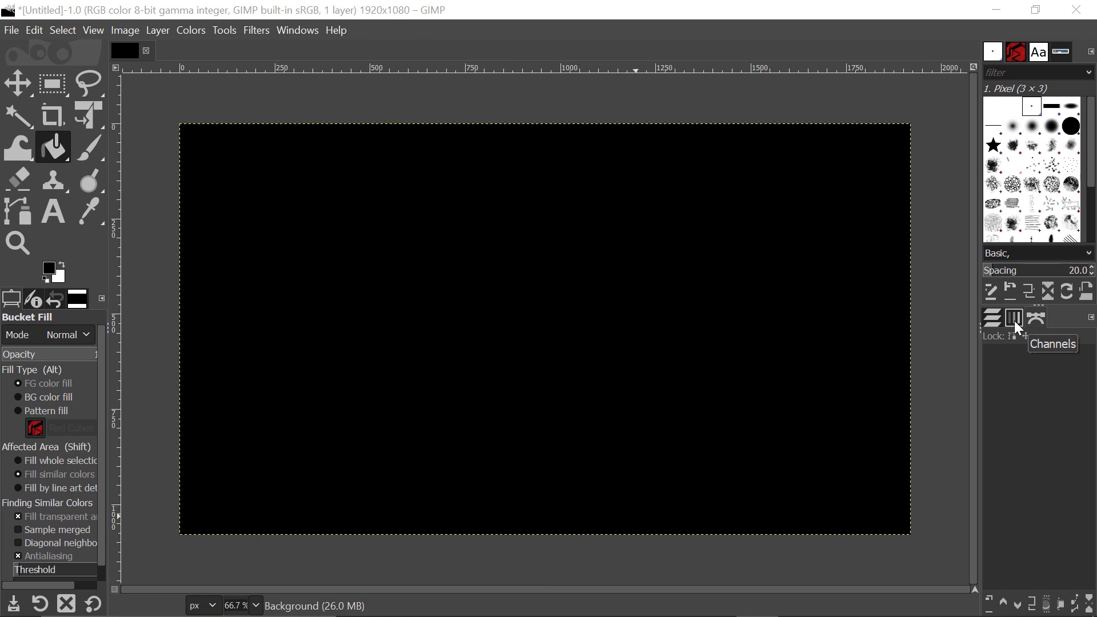
Detach the Channels tab from the dock with Layers and Paths into its own window, and close that window
click(1015, 321)
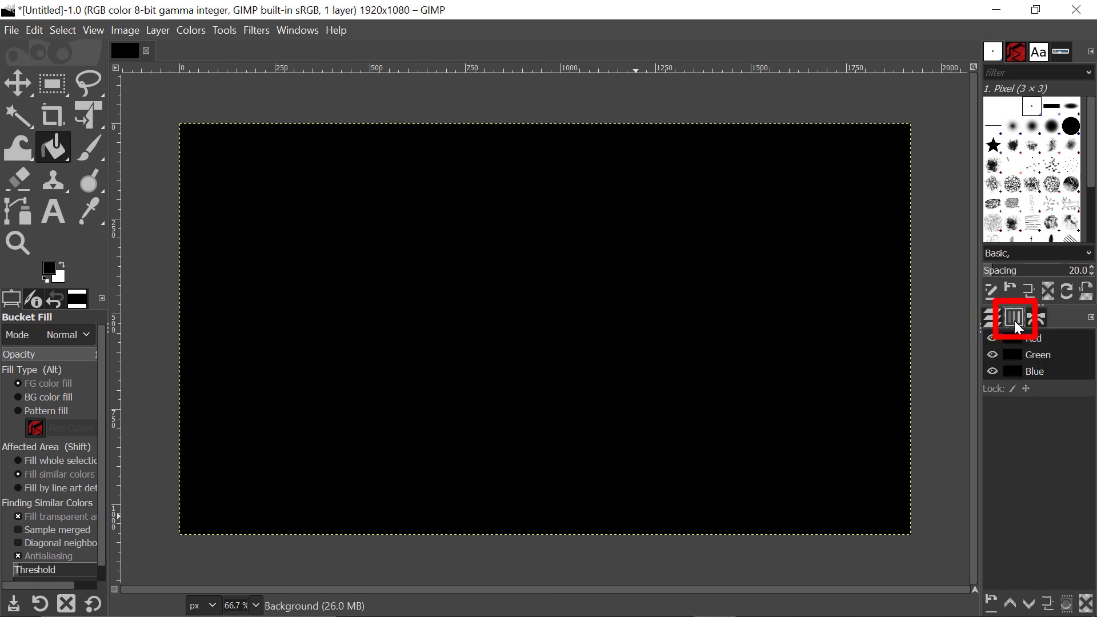
drag(1014, 320, 532, 277)
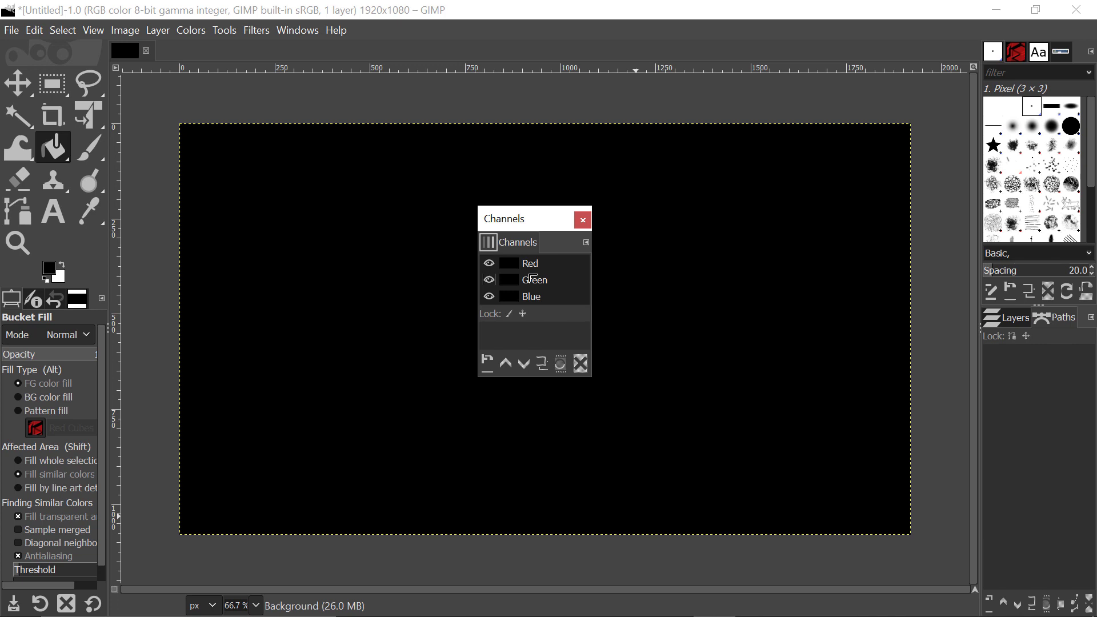
click(583, 220)
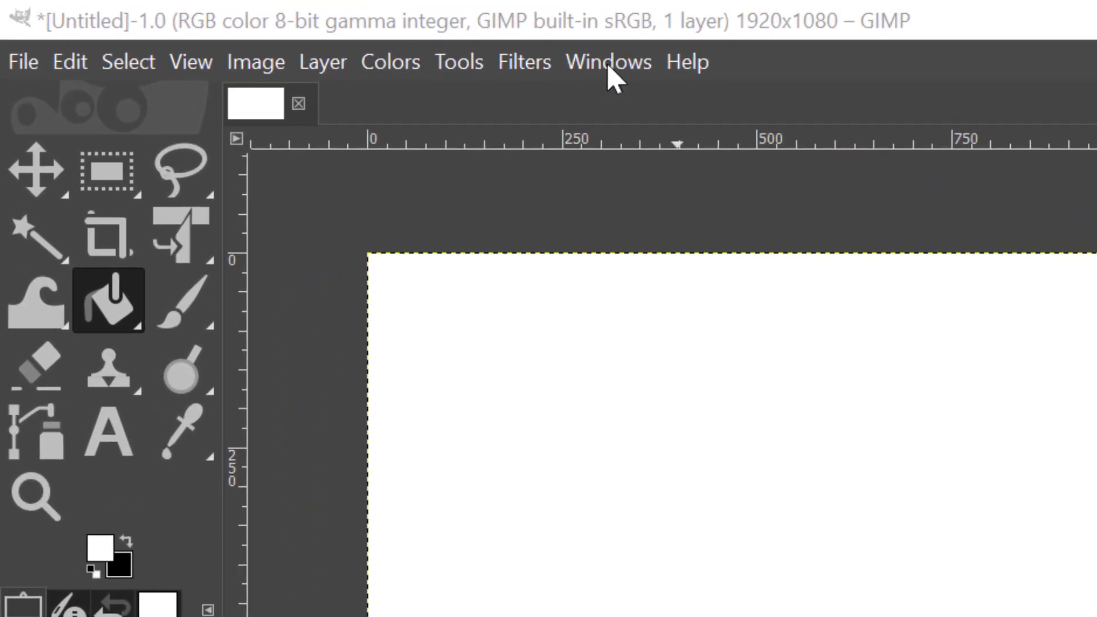
Open the window-management options that include Single-Window Mode
click(609, 63)
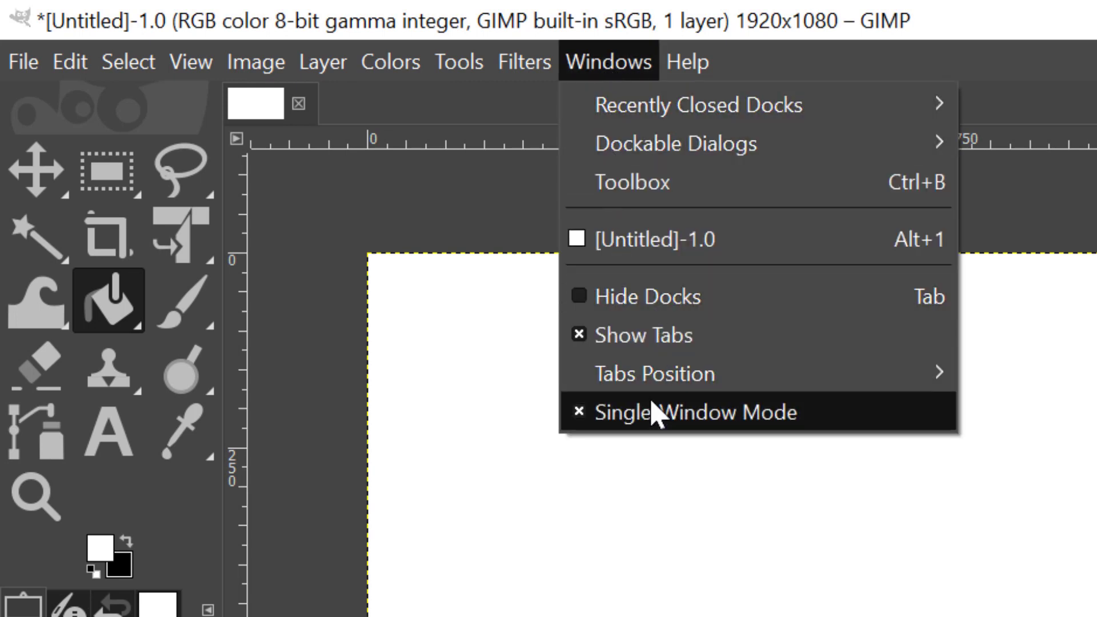